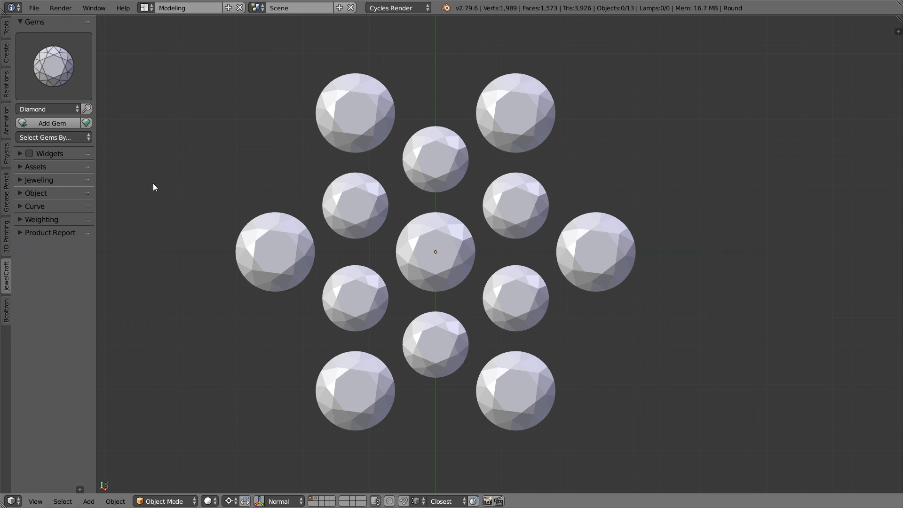
# - Enable the JewelCraft gem spacing widgets and keep their circle colour white
pyautogui.click(56, 155)
pyautogui.click(29, 154)
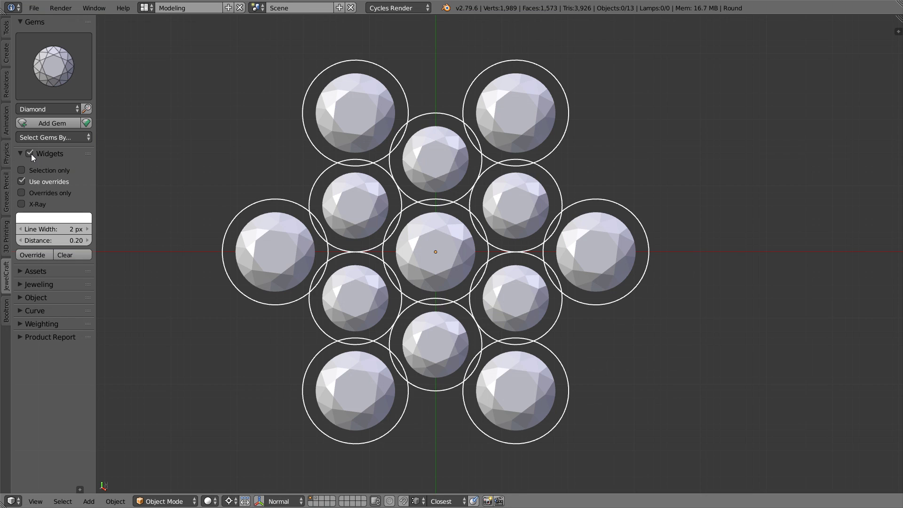
pyautogui.click(52, 217)
pyautogui.moveTo(63, 96); pyautogui.dragTo(50, 120)
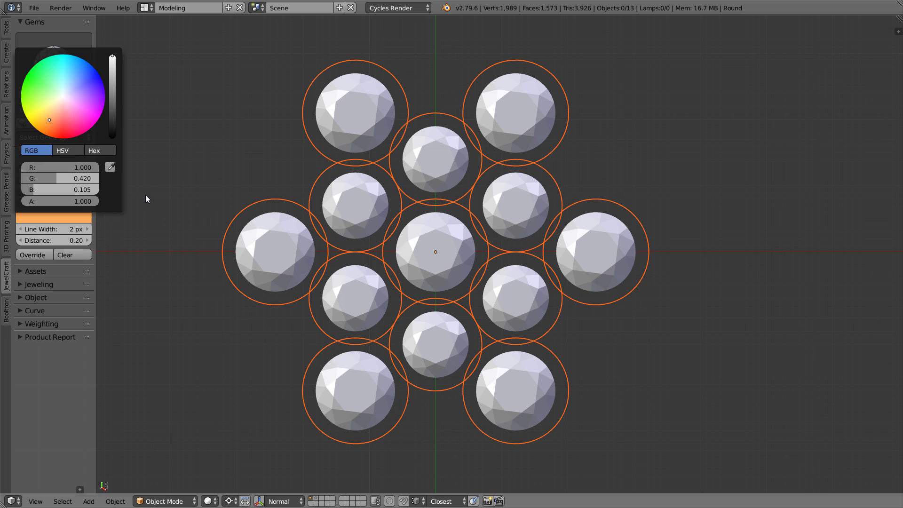
pyautogui.press('BackSpace')
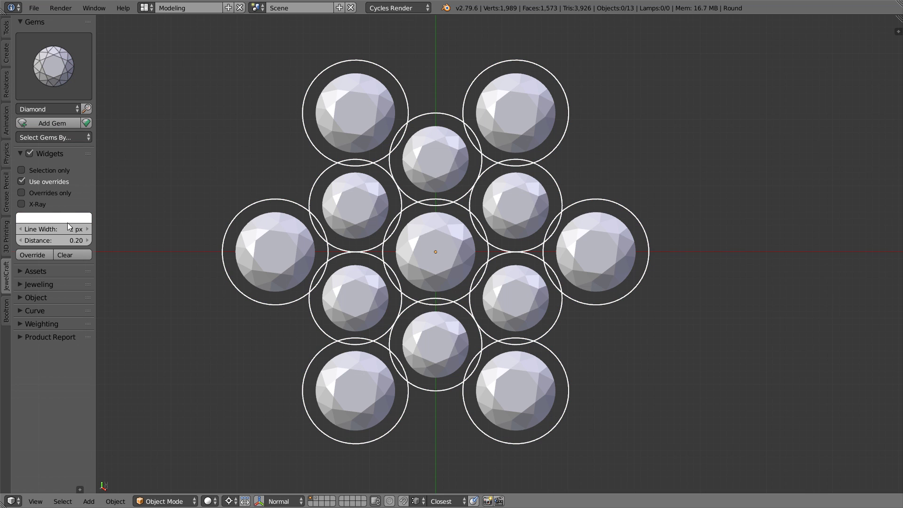
# - Keep the circle line width at 2 px and lower the spacing distance to 0.05
pyautogui.moveTo(69, 227)
pyautogui.mouseDown()
pyautogui.moveTo(56, 229)
pyautogui.moveTo(75, 229)
pyautogui.mouseUp()
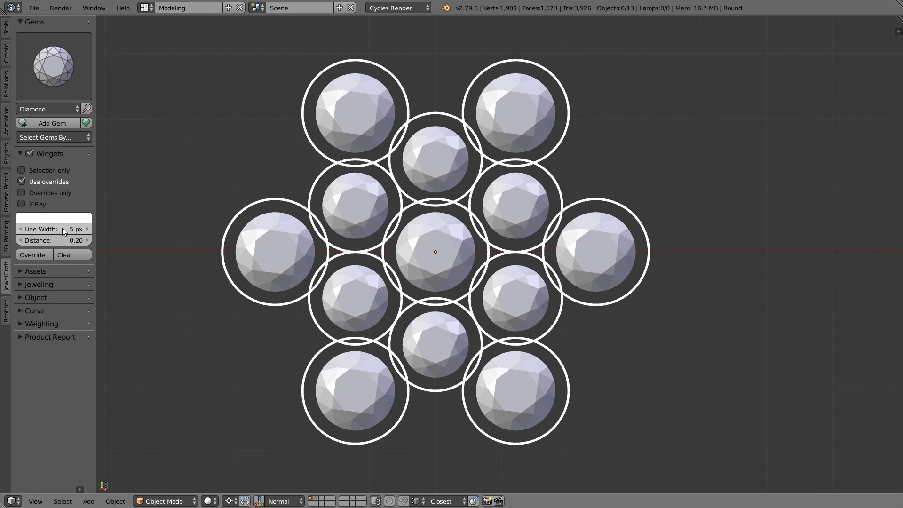
pyautogui.press('BackSpace')
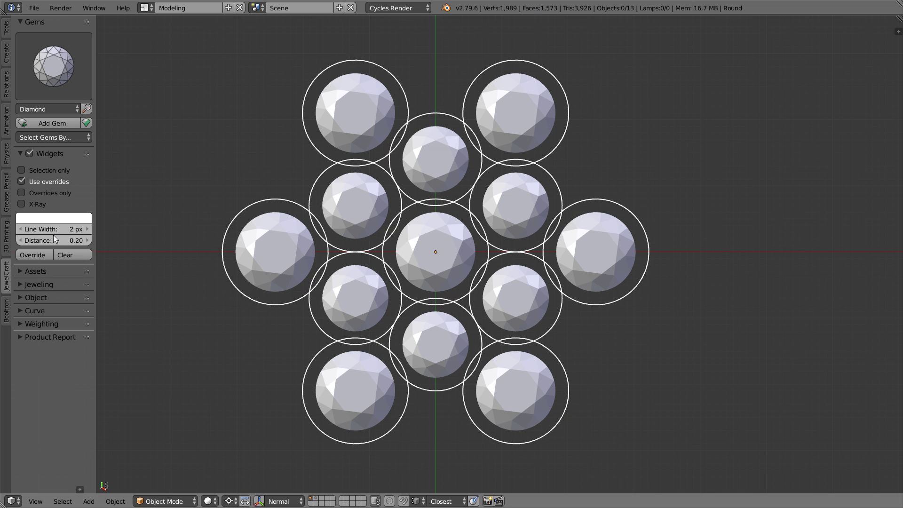
pyautogui.moveTo(56, 240)
pyautogui.mouseDown()
pyautogui.moveTo(38, 241)
pyautogui.moveTo(64, 240)
pyautogui.mouseUp()
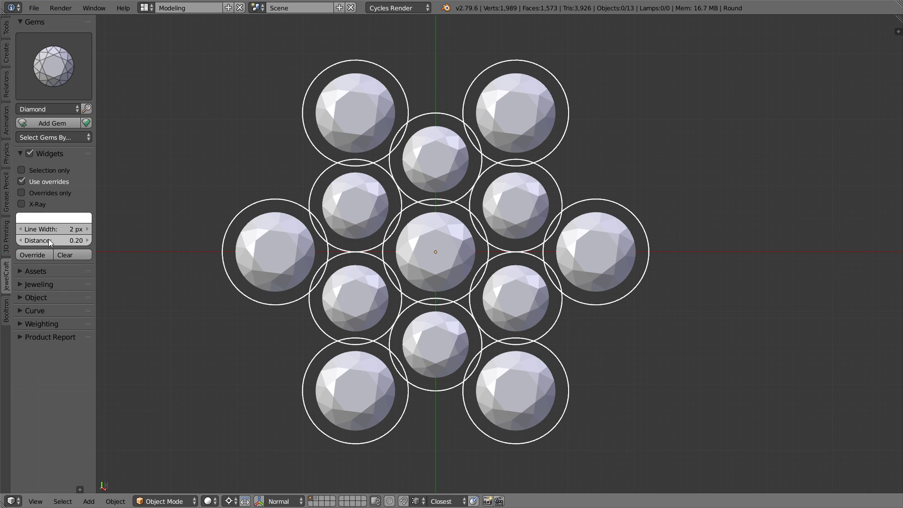
# - Select the centre gem and all similar gems, the six large outer stones
pyautogui.rightClick(412, 250)
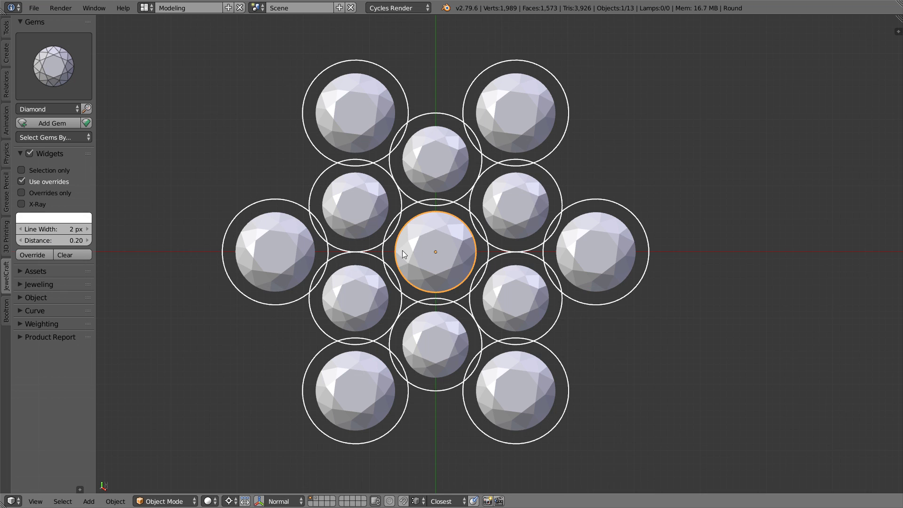
pyautogui.click(66, 138)
pyautogui.click(70, 193)
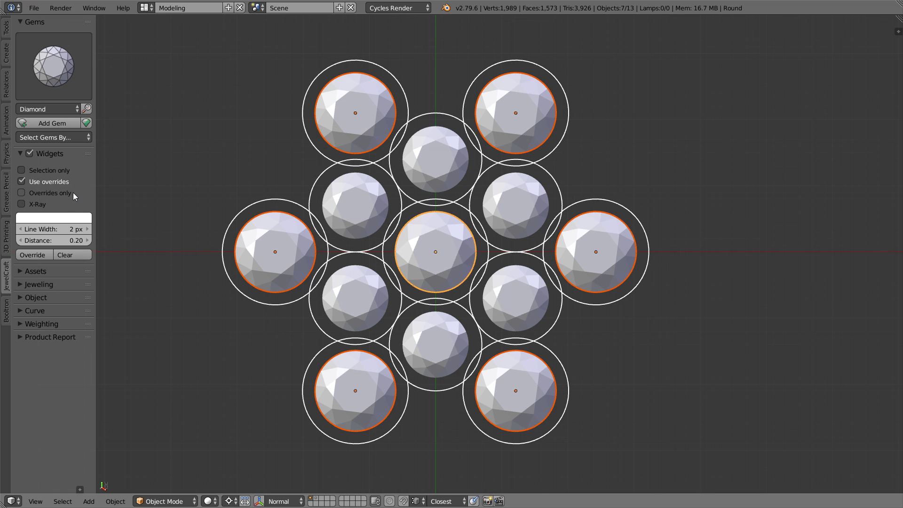
# - Override the selected gems' spacing circles with a green colour and 0.30 distance
pyautogui.click(40, 251)
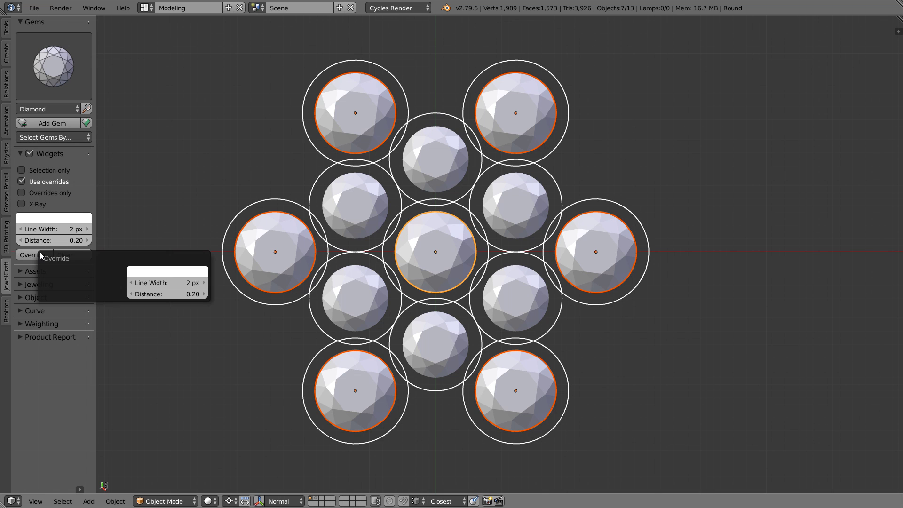
pyautogui.click(154, 272)
pyautogui.moveTo(173, 145); pyautogui.dragTo(165, 135)
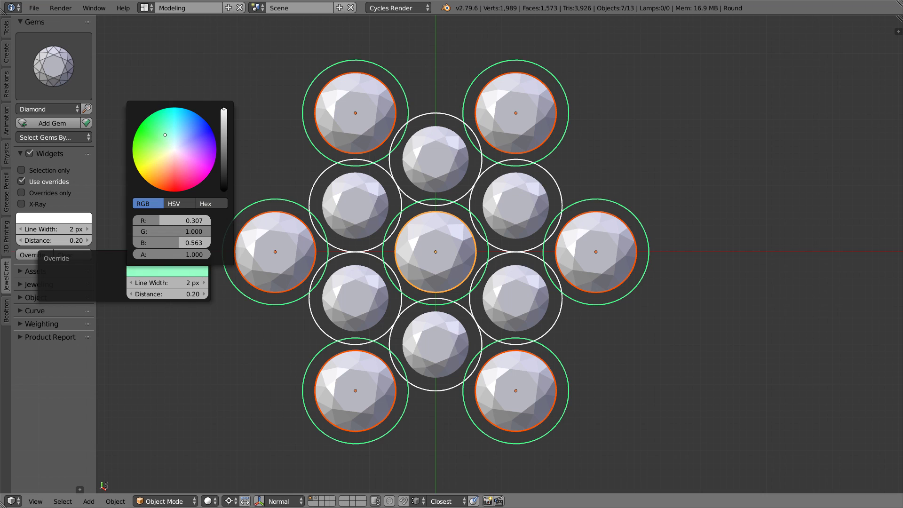
pyautogui.click(166, 294)
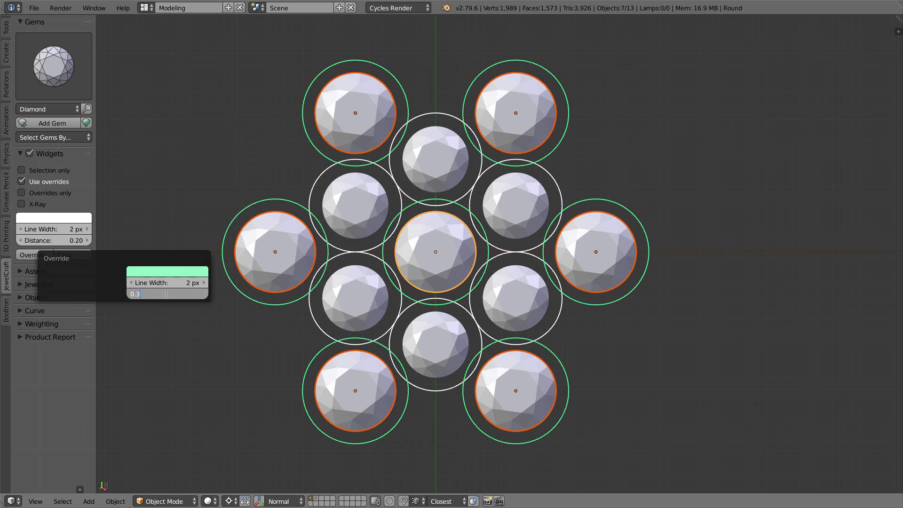
pyautogui.press('Return')
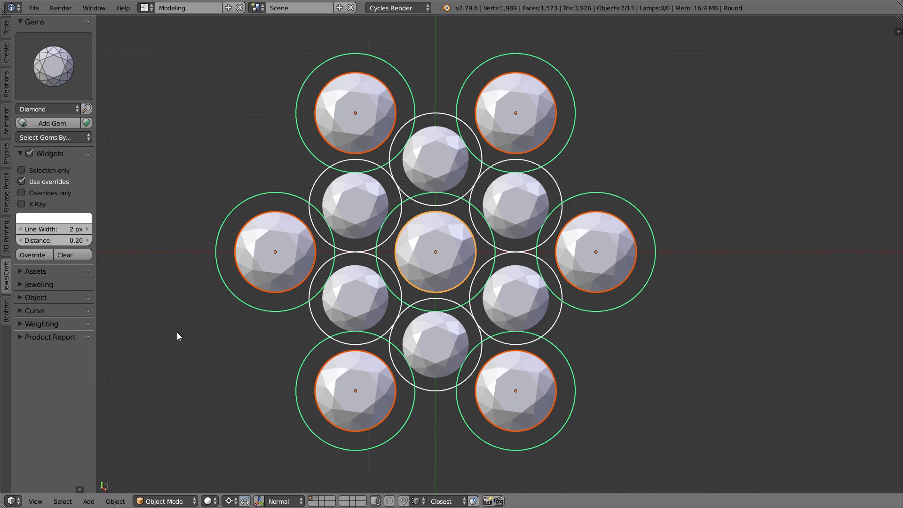
# - Show spacing circles for selected gems only, testing it by selecting six gems
pyautogui.press('a')
pyautogui.click(65, 170)
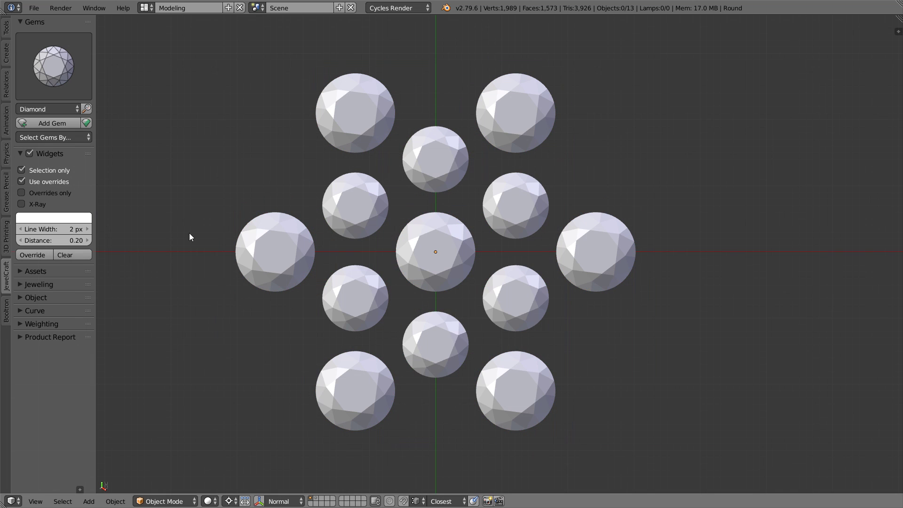
pyautogui.rightClick(267, 247)
pyautogui.keyDown('shift'); pyautogui.rightClick(355, 196); pyautogui.keyUp('shift')
pyautogui.keyDown('shift'); pyautogui.rightClick(360, 120); pyautogui.keyUp('shift')
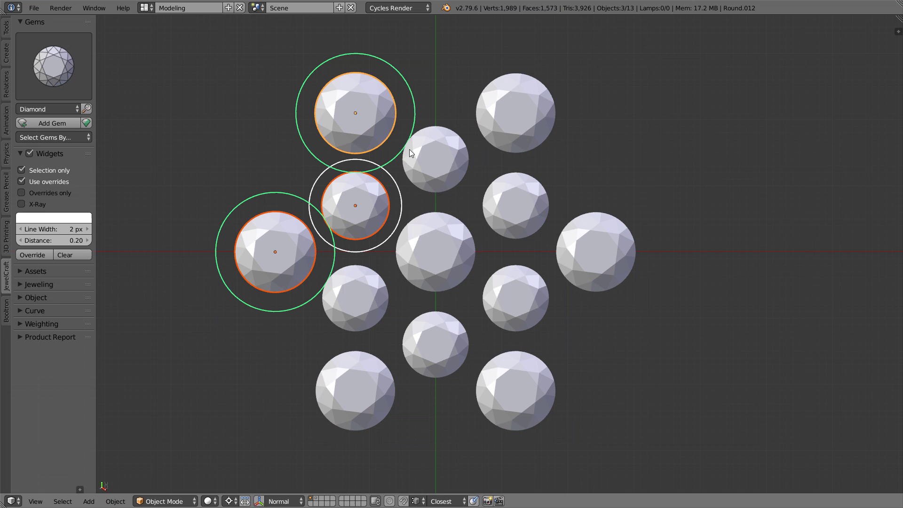
pyautogui.keyDown('shift'); pyautogui.rightClick(430, 165); pyautogui.keyUp('shift')
pyautogui.keyDown('shift'); pyautogui.rightClick(493, 225); pyautogui.keyUp('shift')
pyautogui.keyDown('shift'); pyautogui.rightClick(444, 250); pyautogui.keyUp('shift')
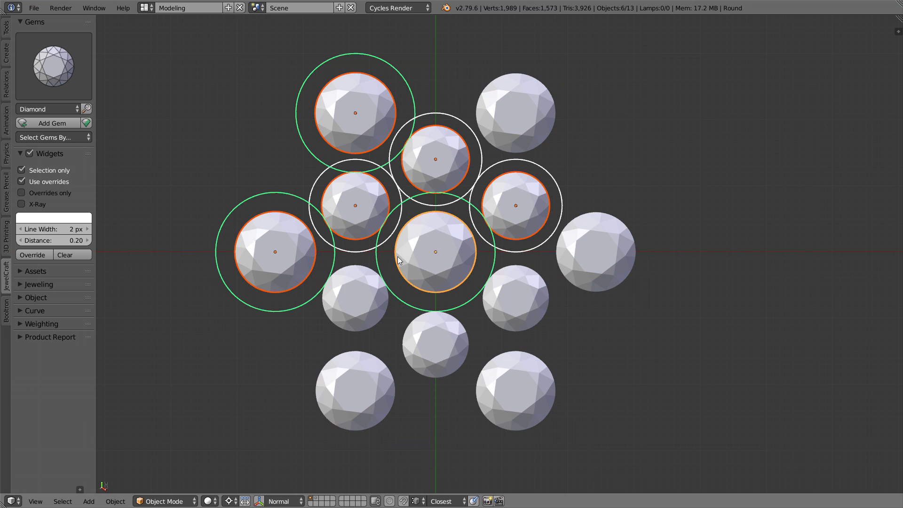
# - Turn Selection only off, toggle Use overrides off and on, and enable Overrides only
pyautogui.click(61, 168)
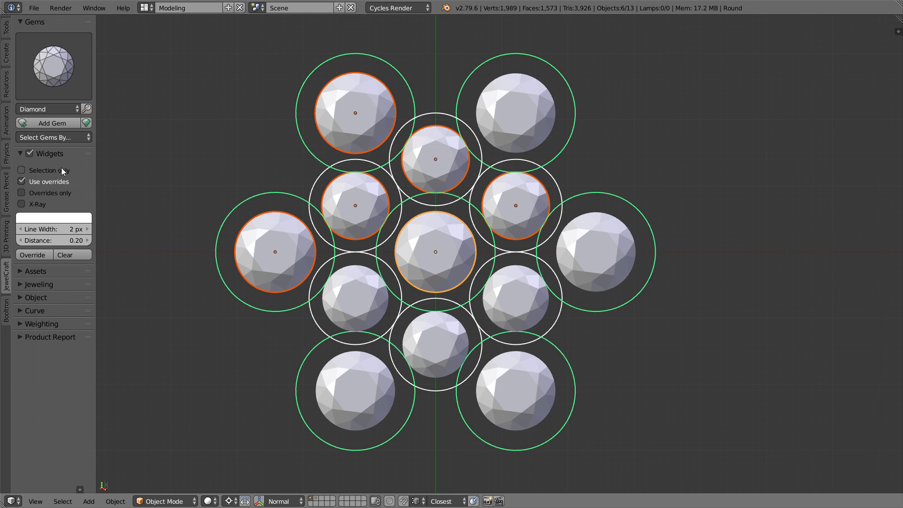
pyautogui.press('a')
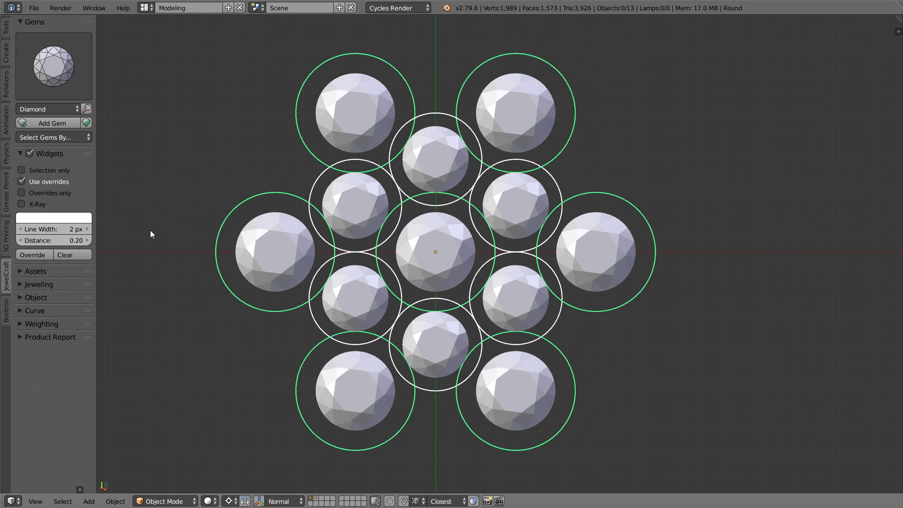
pyautogui.click(61, 182)
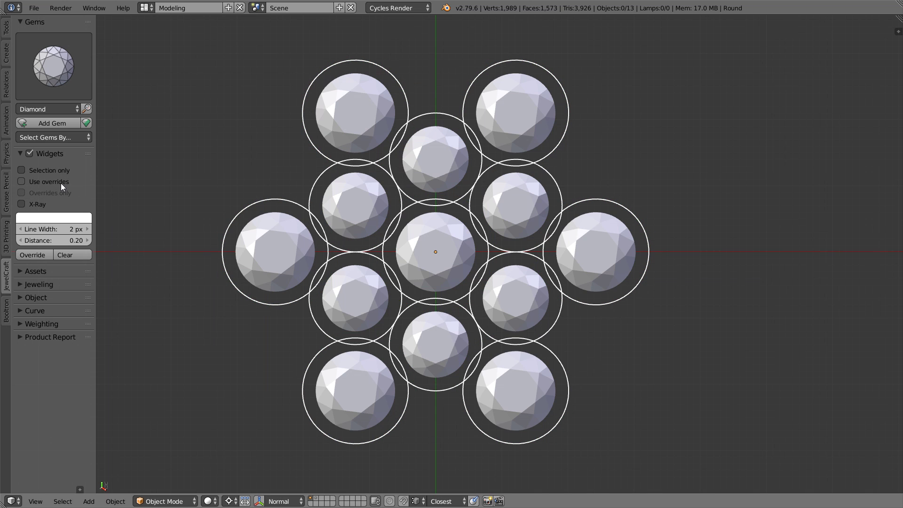
pyautogui.click(61, 183)
pyautogui.click(62, 191)
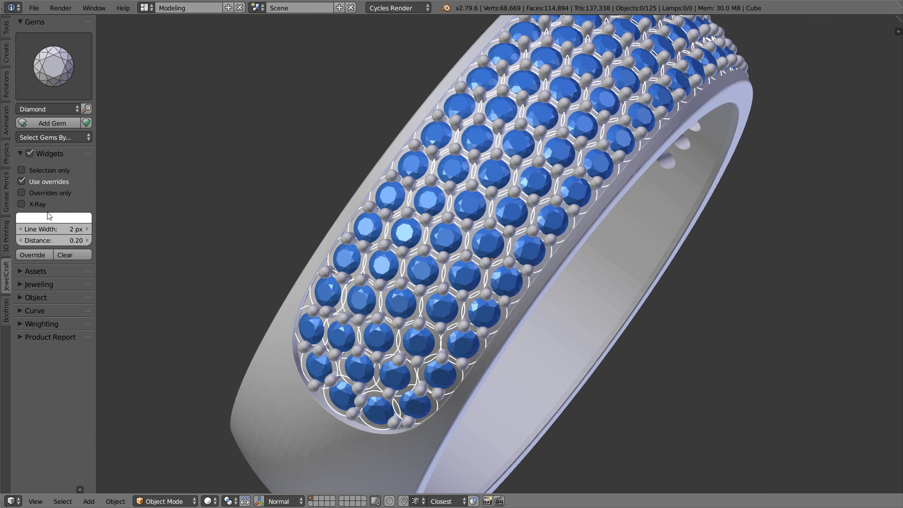
# - Enable widget X-Ray and orbit to see circles on the ring's far side
pyautogui.click(37, 206)
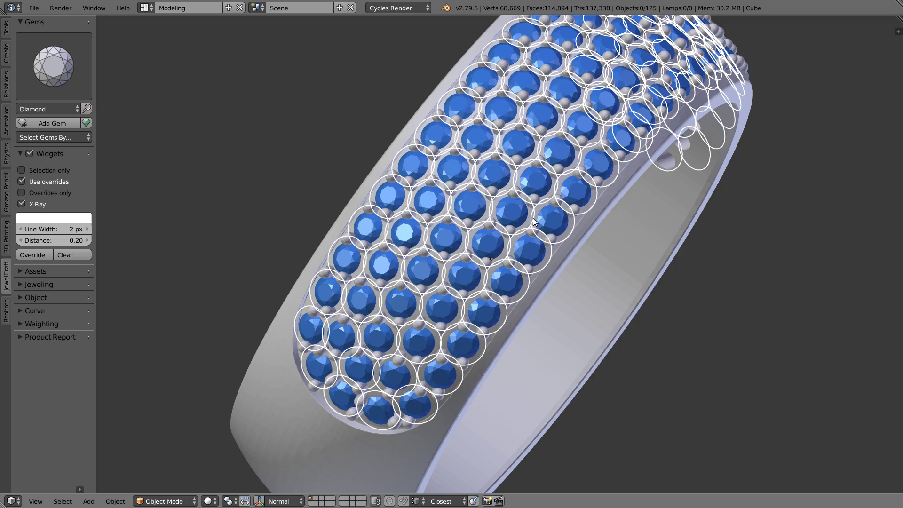
pyautogui.moveTo(610, 173); pyautogui.dragTo(506, 292, button='middle')
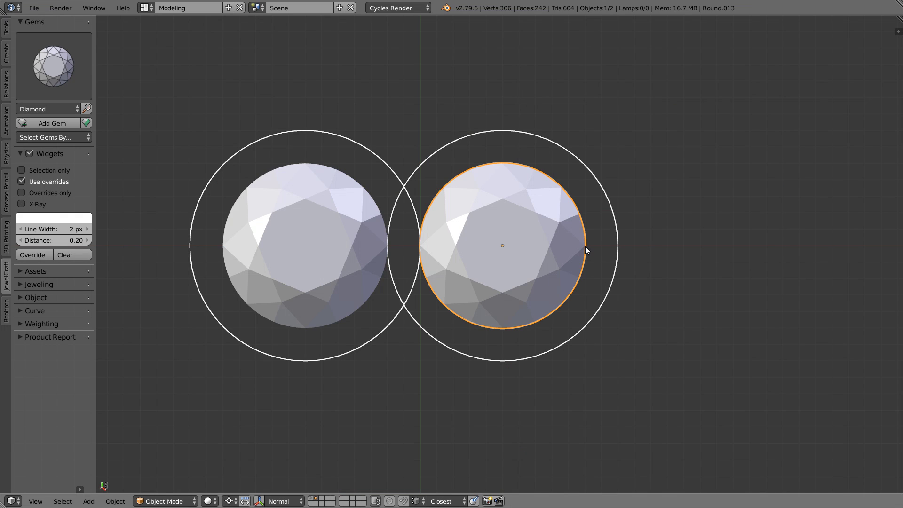
# - Scale the right gem down to about 0.20 with S
pyautogui.press('s')
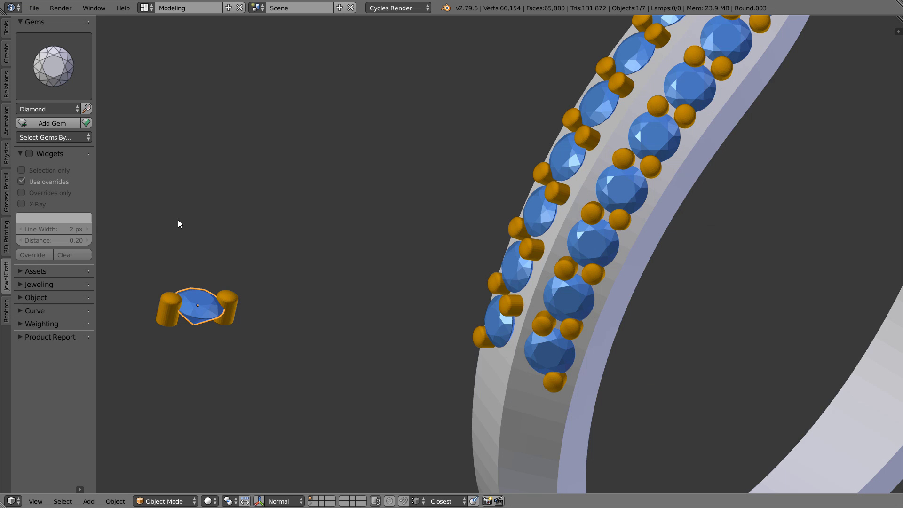
# - Turn on spacing widgets, test-move a gem then cancel, and switch to wireframe
pyautogui.click(31, 152)
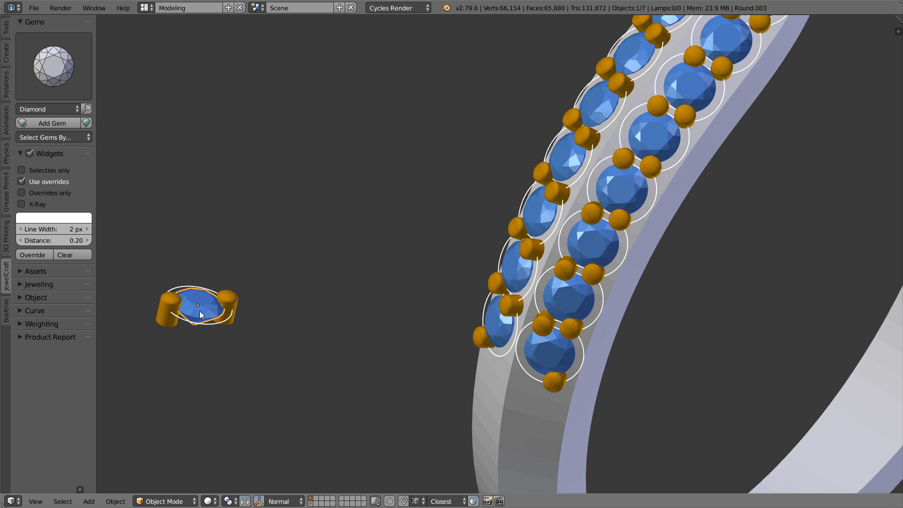
pyautogui.press('g')
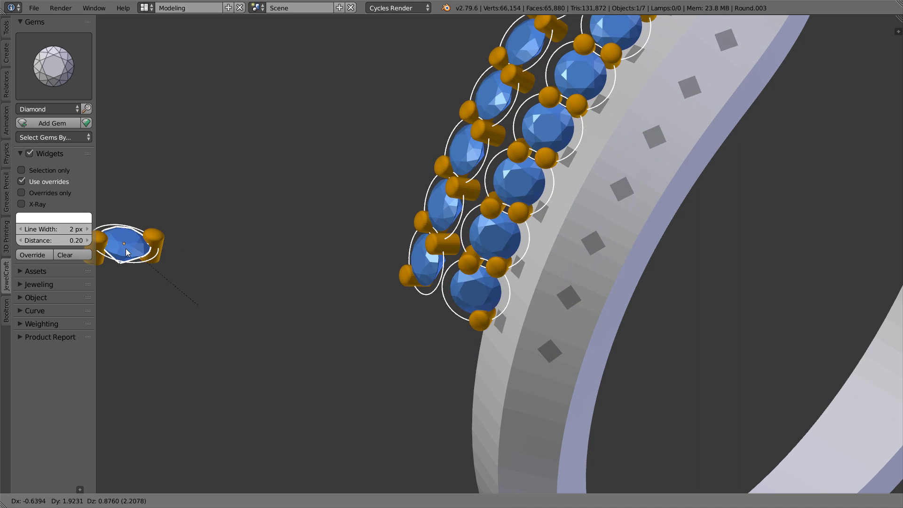
pyautogui.rightClick(125, 248)
pyautogui.press('z')
# - In the duplicated gem row's mesh, move one gem's face slightly out of line
pyautogui.rightClick(567, 297)
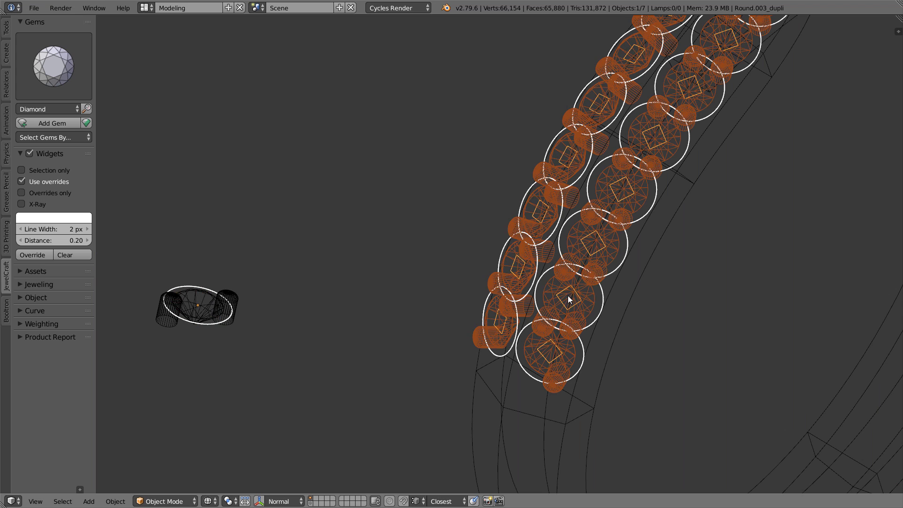
pyautogui.press('Tab')
pyautogui.rightClick(608, 264)
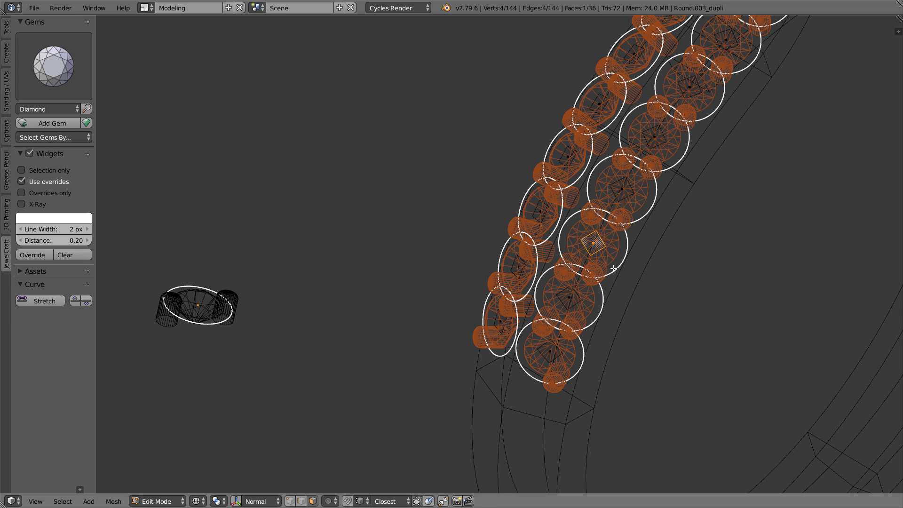
pyautogui.press('g')
pyautogui.click(762, 324)
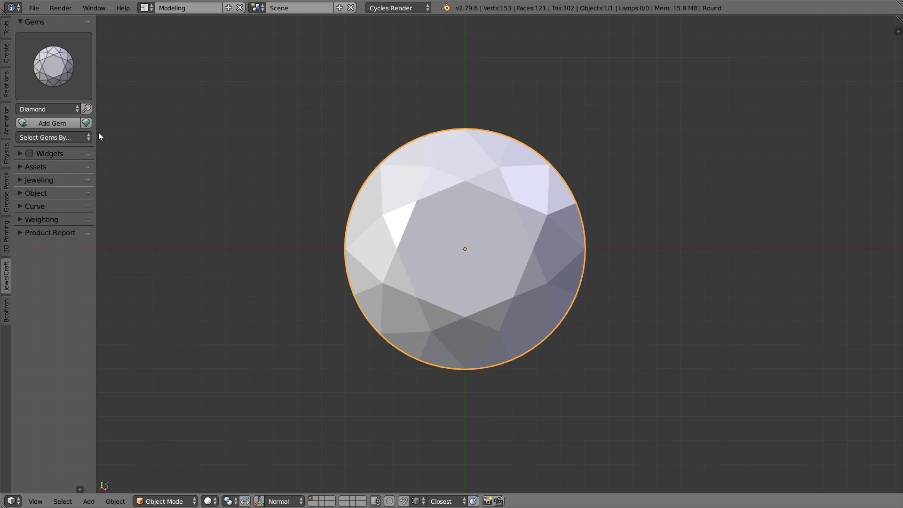
# - Edit the gem, changing its stone to Ruby and its cut to Oval
pyautogui.click(87, 124)
pyautogui.click(197, 145)
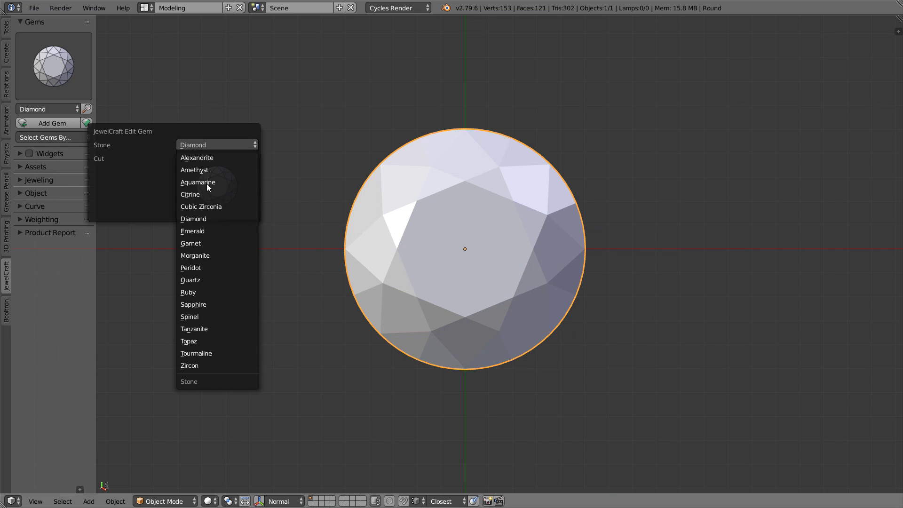
pyautogui.click(213, 292)
pyautogui.click(220, 197)
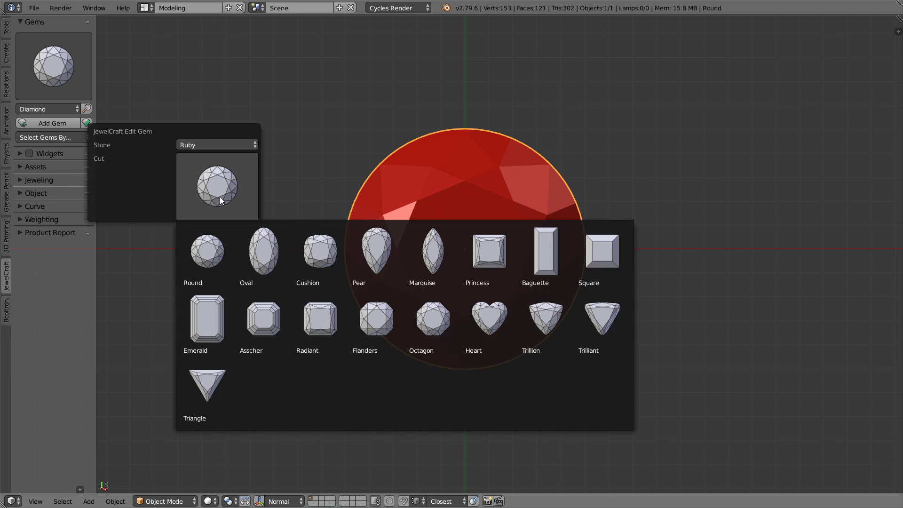
pyautogui.click(256, 245)
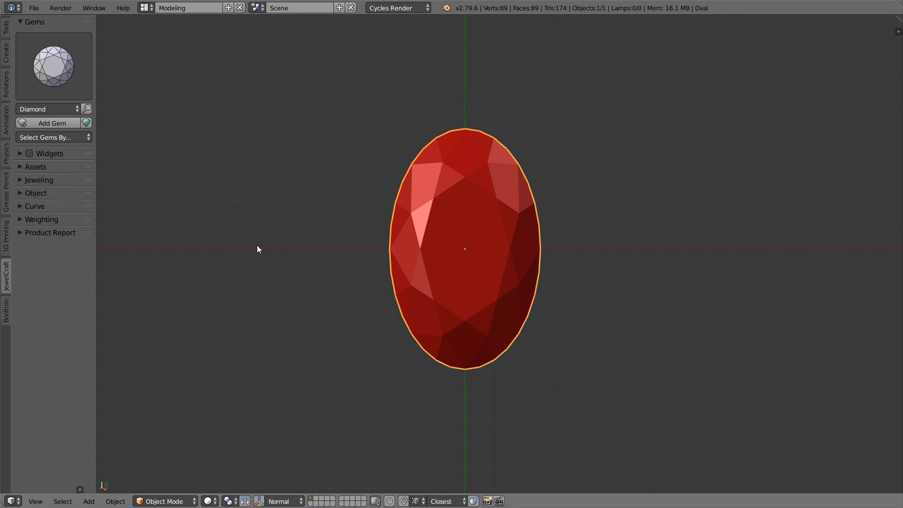
# - Expand the Curve, Object and Jeweling panels in the JewelCraft tab
pyautogui.moveTo(69, 210); pyautogui.dragTo(64, 179)
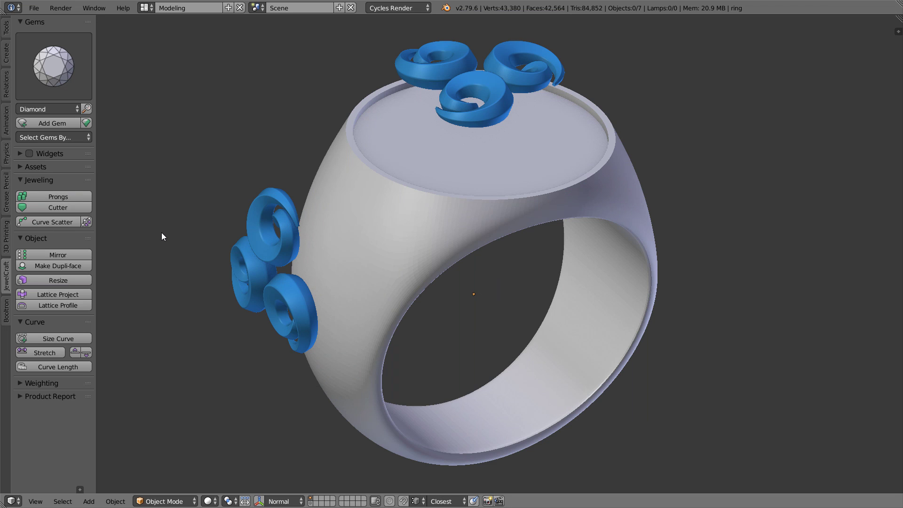
# - Lattice-project the three top swirls onto the ring's signet face
pyautogui.rightClick(424, 86)
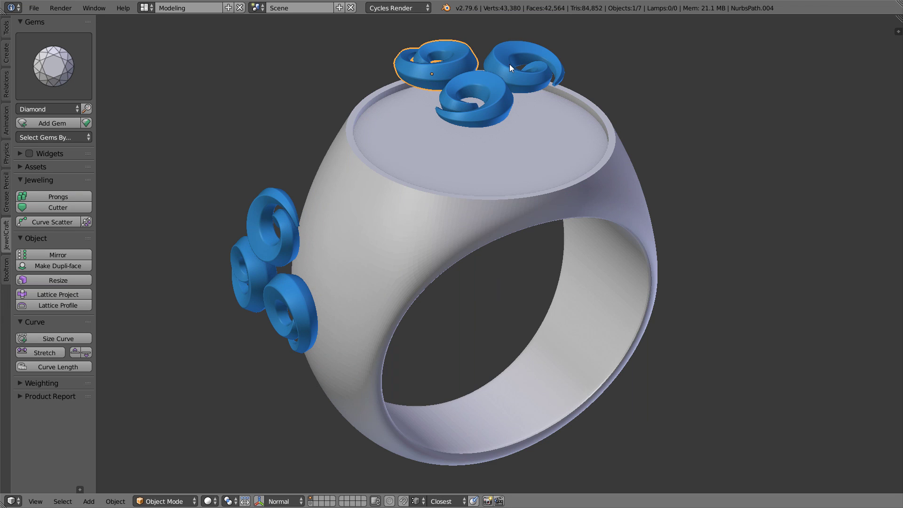
pyautogui.keyDown('shift'); pyautogui.rightClick(509, 64); pyautogui.keyUp('shift')
pyautogui.keyDown('shift'); pyautogui.rightClick(470, 82); pyautogui.keyUp('shift')
pyautogui.keyDown('shift'); pyautogui.rightClick(496, 150); pyautogui.keyUp('shift')
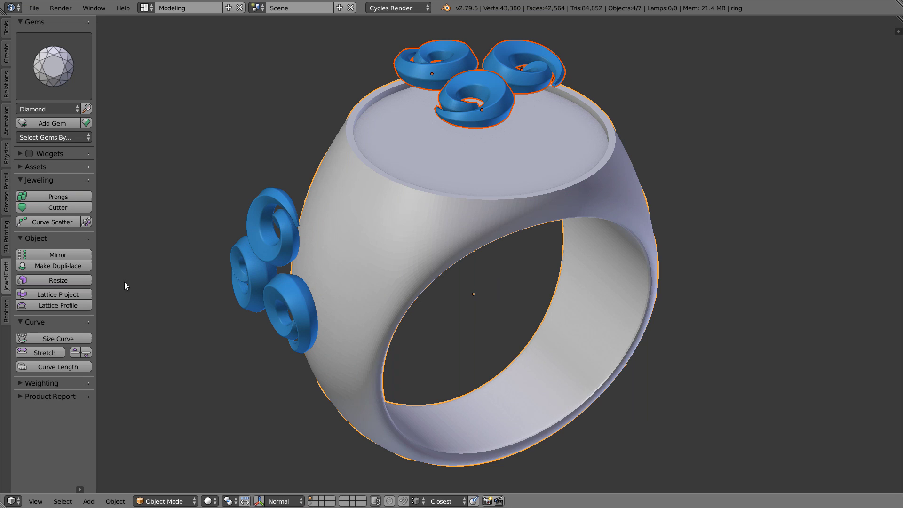
pyautogui.click(83, 292)
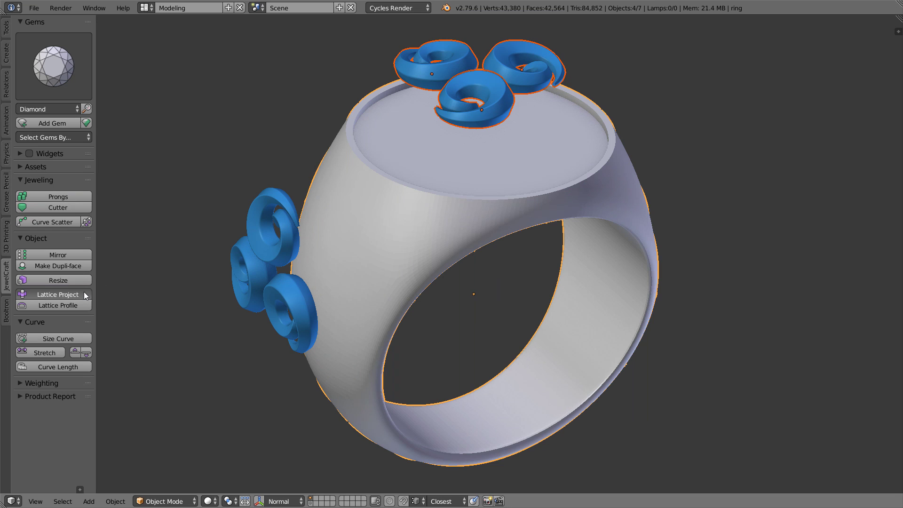
# - Lattice-project the three side swirls onto the ring shank along the X axis
pyautogui.rightClick(233, 268)
pyautogui.keyDown('shift'); pyautogui.rightClick(266, 248); pyautogui.keyUp('shift')
pyautogui.keyDown('shift'); pyautogui.rightClick(281, 289); pyautogui.keyUp('shift')
pyautogui.keyDown('shift'); pyautogui.rightClick(337, 272); pyautogui.keyUp('shift')
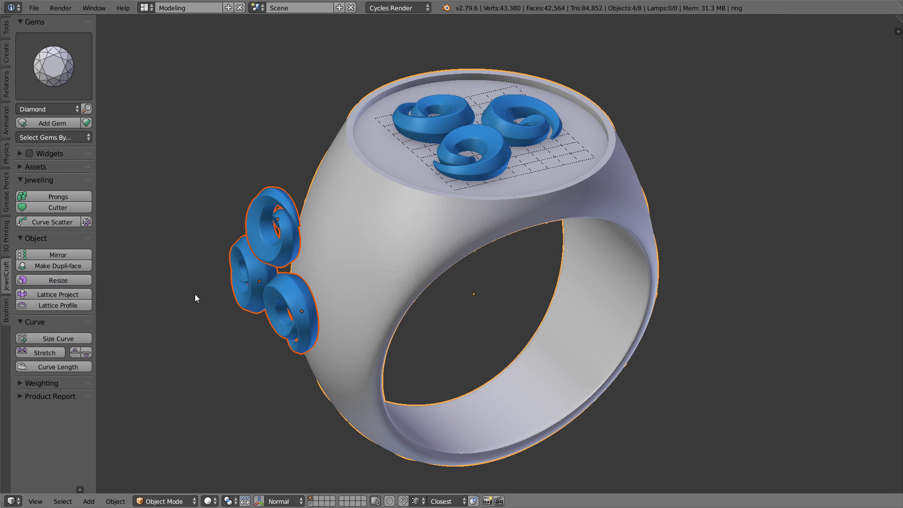
pyautogui.click(80, 291)
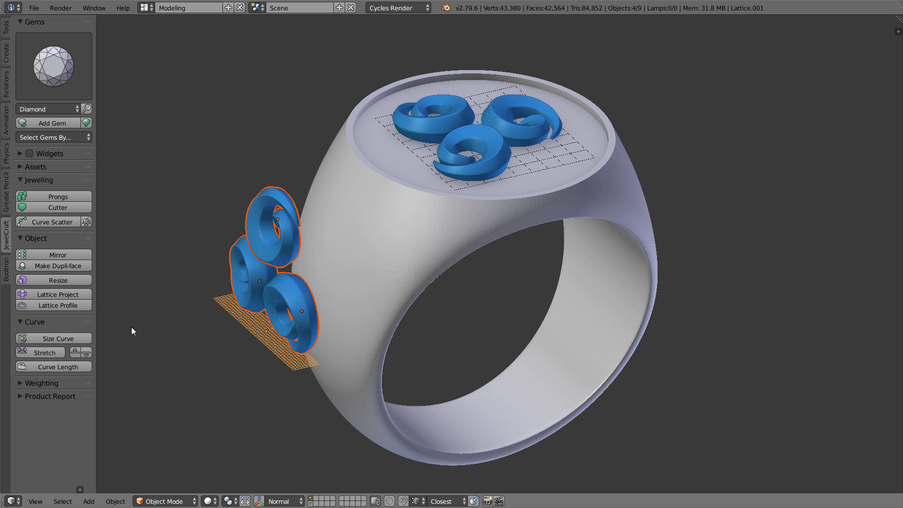
pyautogui.press('F6')
pyautogui.click(223, 358)
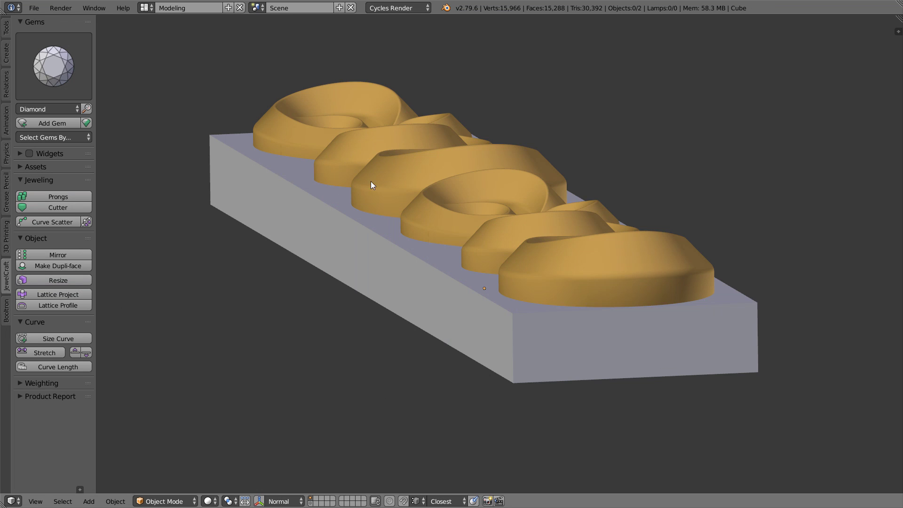
# - Apply Lattice Profile to the gold swirls and the block
pyautogui.rightClick(370, 182)
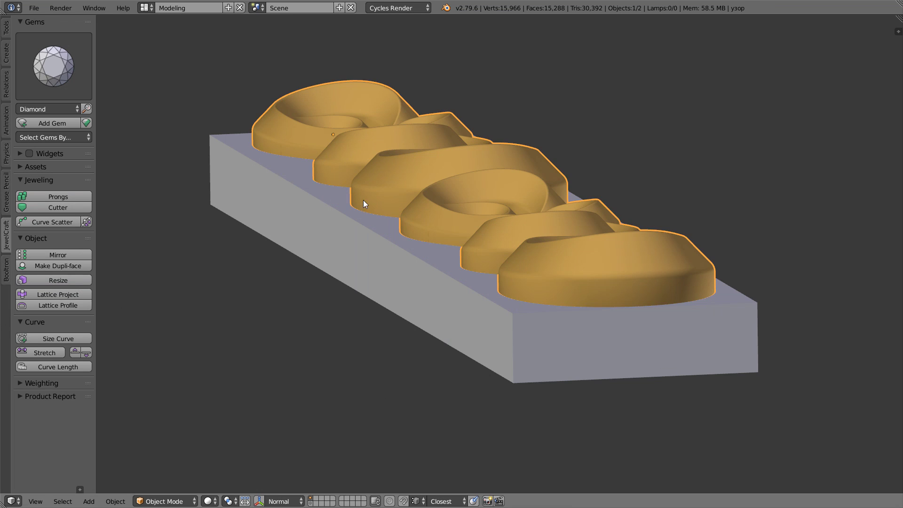
pyautogui.keyDown('shift'); pyautogui.rightClick(317, 249); pyautogui.keyUp('shift')
pyautogui.click(80, 305)
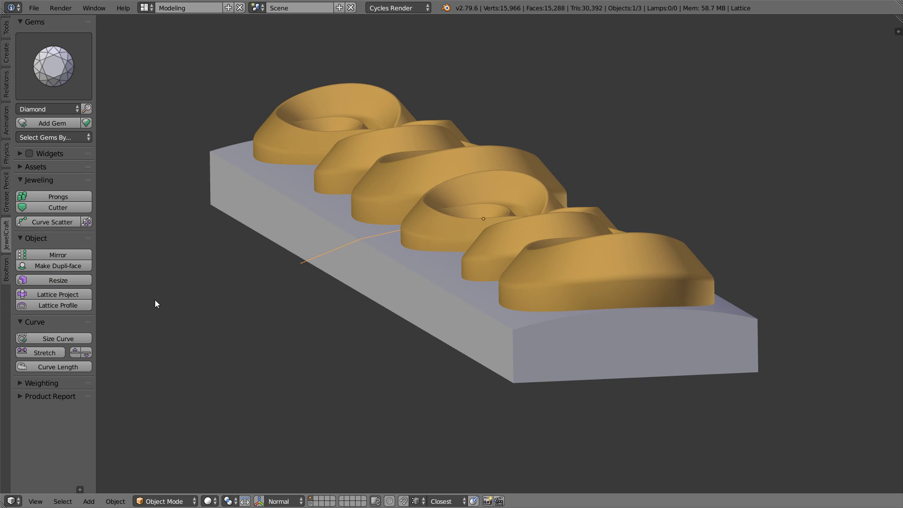
# - Set the profile lattice to curvature scale 1.90, axis X and a 2D lattice
pyautogui.press('F6')
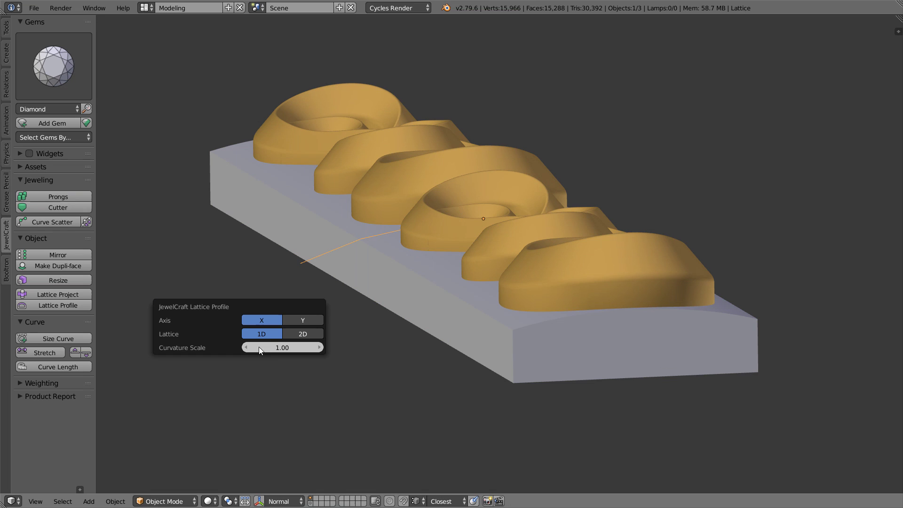
pyautogui.moveTo(276, 348); pyautogui.dragTo(330, 348)
pyautogui.click(300, 323)
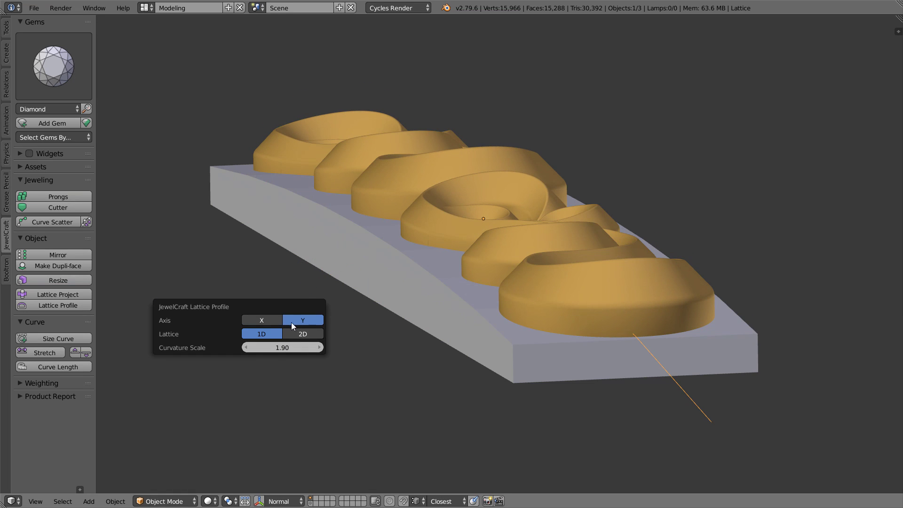
pyautogui.click(269, 320)
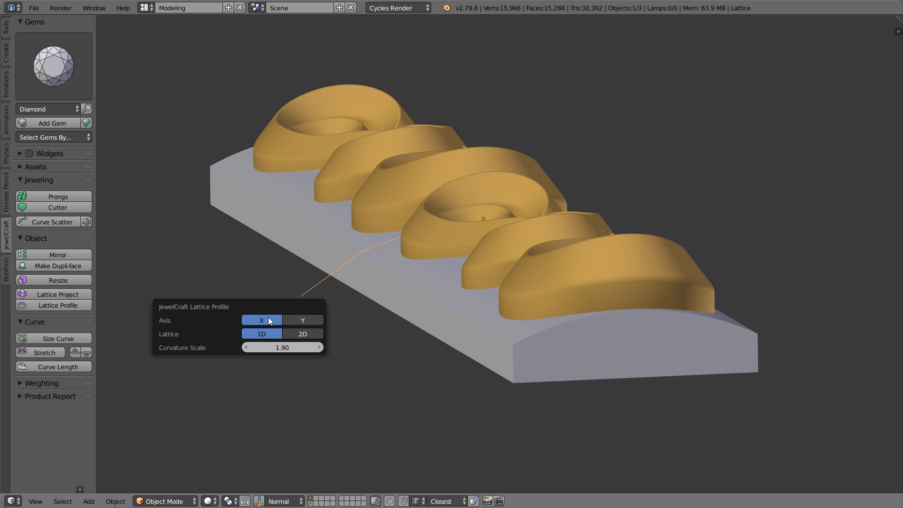
pyautogui.click(291, 334)
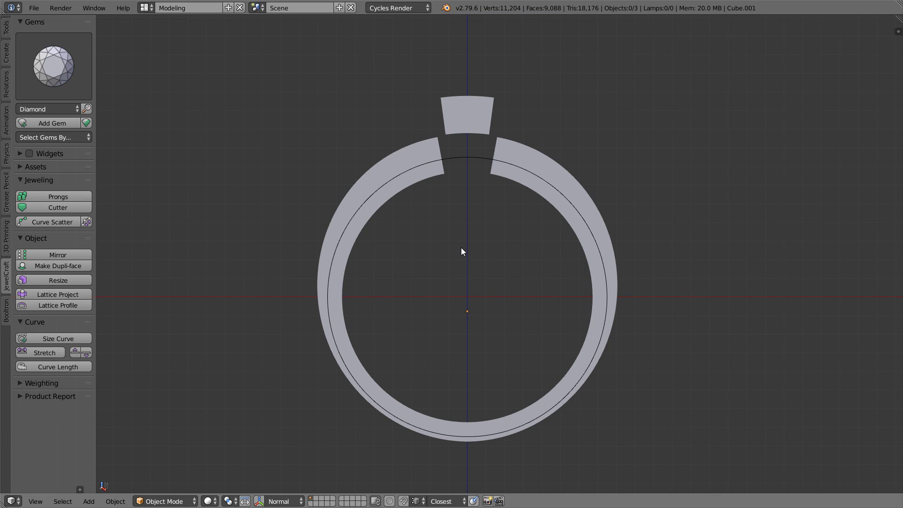
# - Drop the top block onto the ring's curve with Move Over/Under, moving objects individually
pyautogui.click(460, 128)
pyautogui.keyDown('shift'); pyautogui.click(424, 148); pyautogui.keyUp('shift')
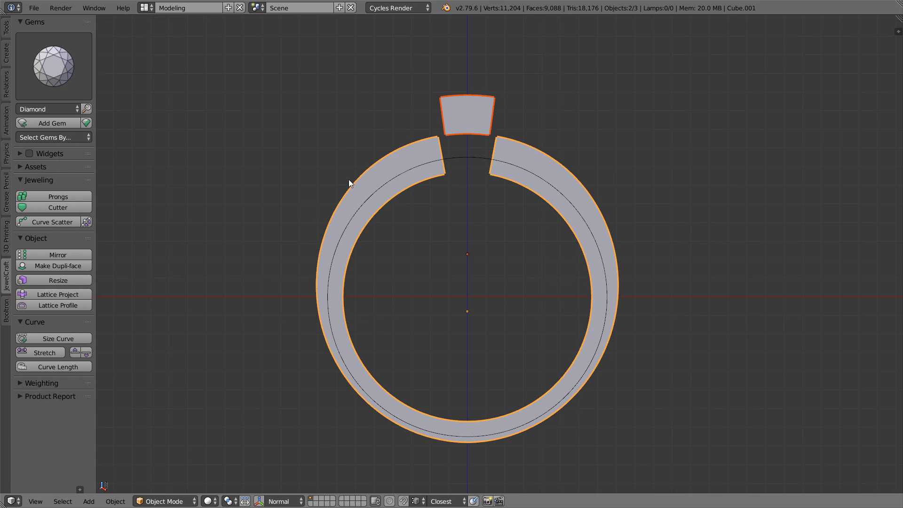
pyautogui.click(75, 352)
pyautogui.press('F6')
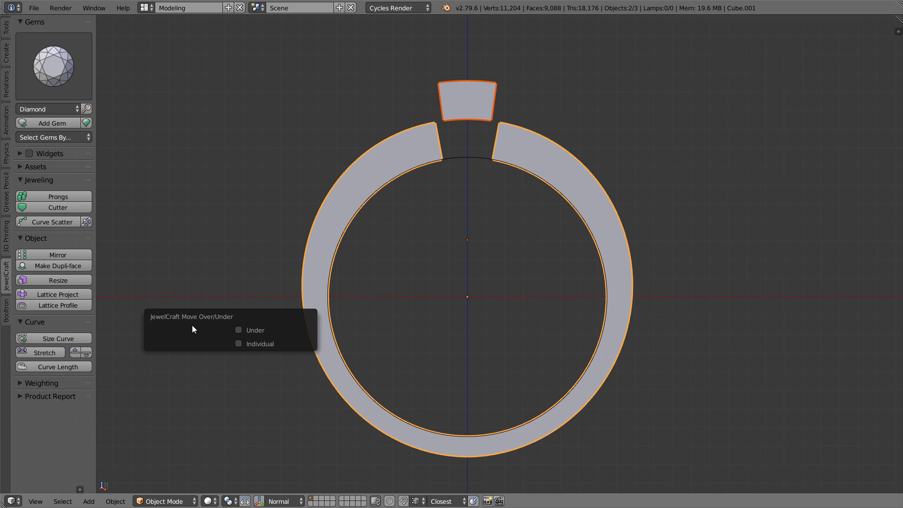
pyautogui.click(259, 344)
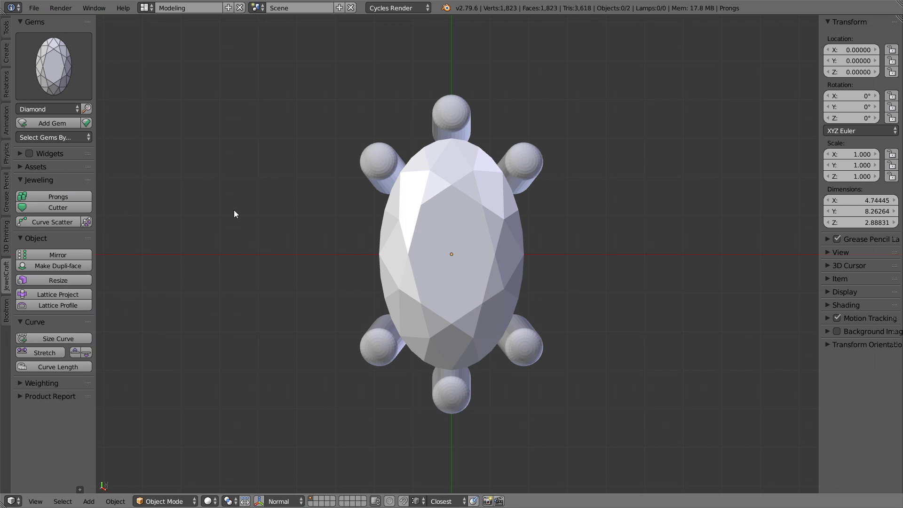
# - Resize the oval gem and its prongs to size 4.5
pyautogui.click(378, 176)
pyautogui.keyDown('shift'); pyautogui.click(408, 219); pyautogui.keyUp('shift')
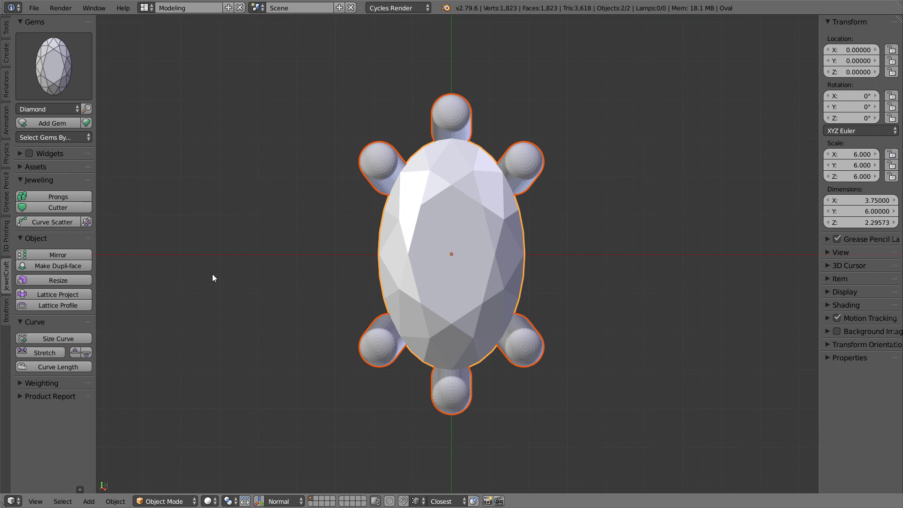
pyautogui.click(69, 279)
pyautogui.press('F6')
pyautogui.click(300, 254)
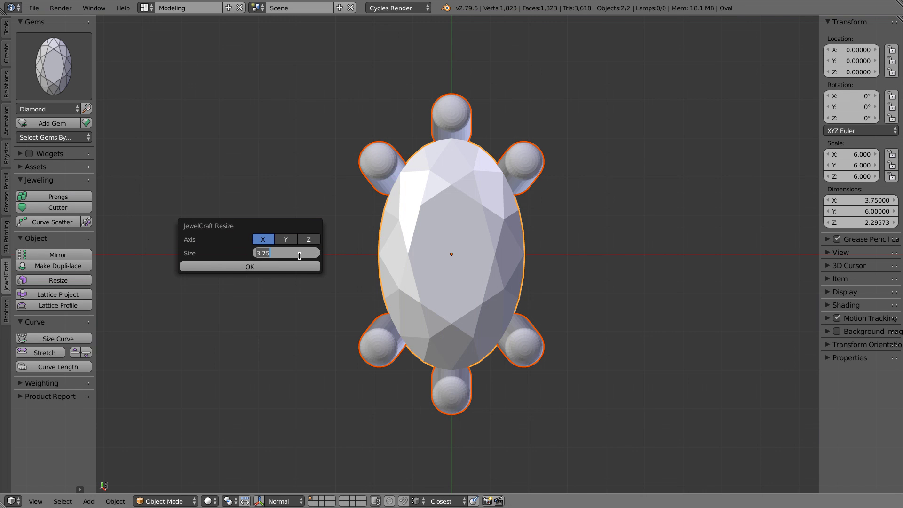
pyautogui.write('4.5')
pyautogui.press('Return')
pyautogui.click(296, 267)
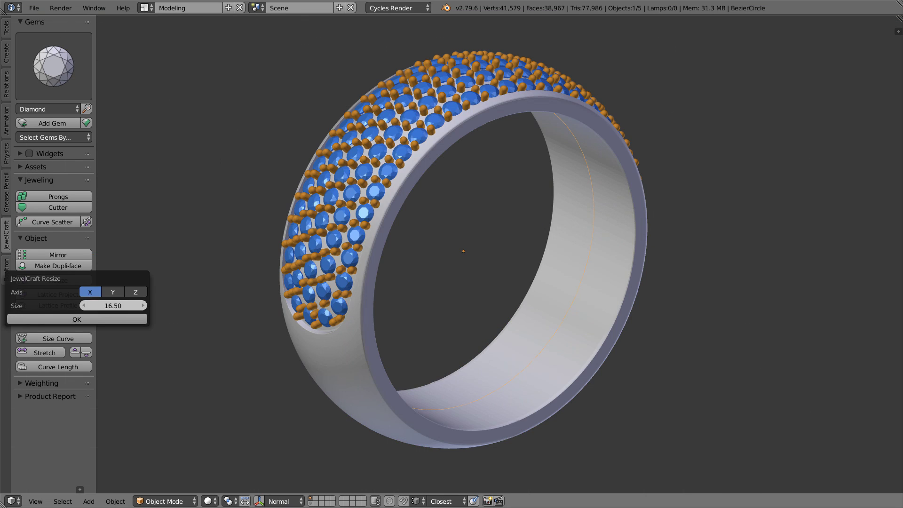
# - Resize the pavé band, then stretch the edges at its gap closed in edit mode
pyautogui.click(116, 307)
pyautogui.click(119, 321)
pyautogui.rightClick(324, 370)
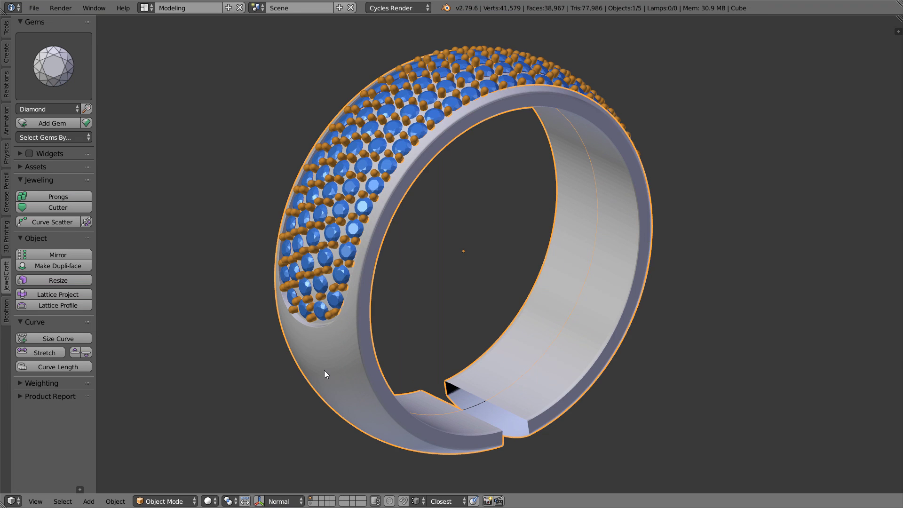
pyautogui.press('Tab')
pyautogui.keyDown('alt'); pyautogui.rightClick(431, 396); pyautogui.keyUp('alt')
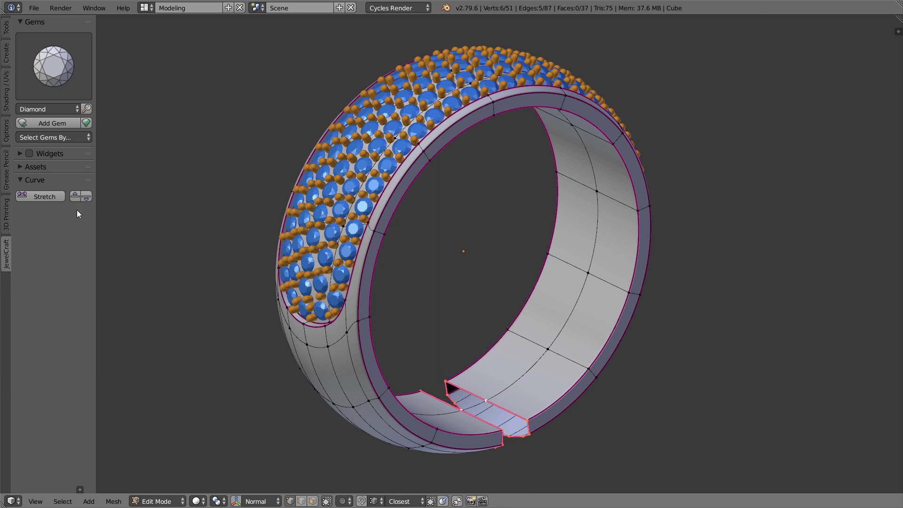
pyautogui.click(45, 197)
pyautogui.press('Tab')
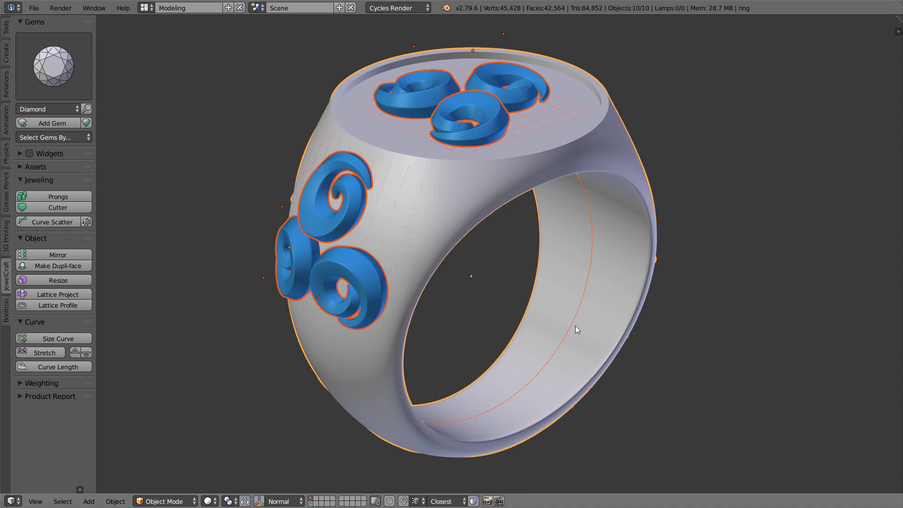
# - Resize the swirl ring to size 22
pyautogui.keyDown('shift'); pyautogui.rightClick(577, 329); pyautogui.keyUp('shift')
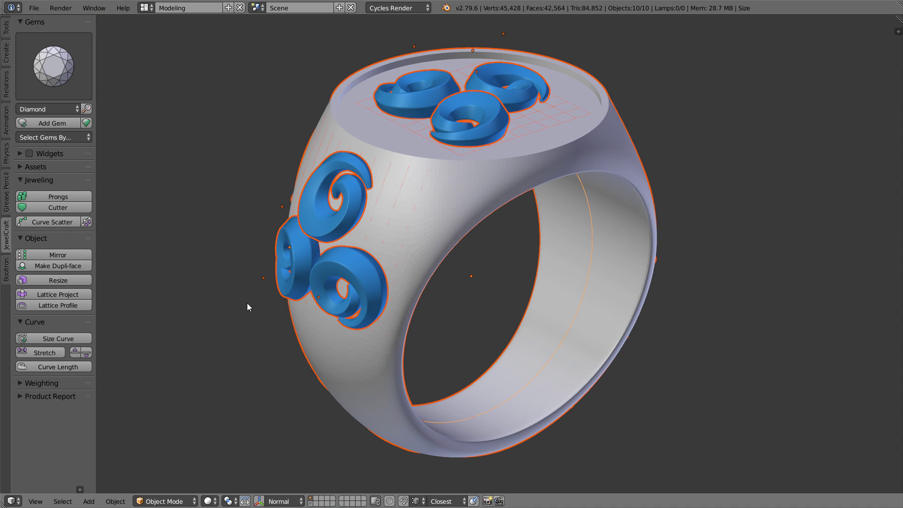
pyautogui.click(78, 279)
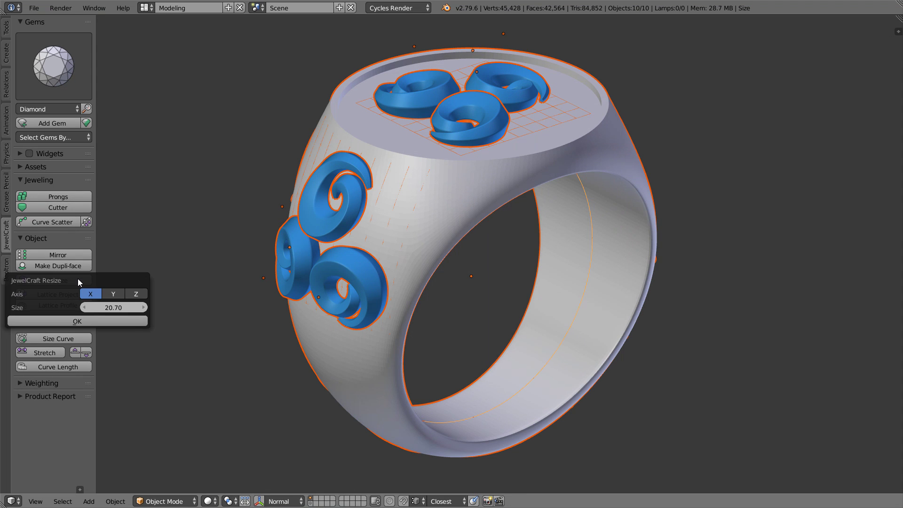
pyautogui.click(120, 308)
pyautogui.write('22')
pyautogui.press('Return')
pyautogui.click(121, 320)
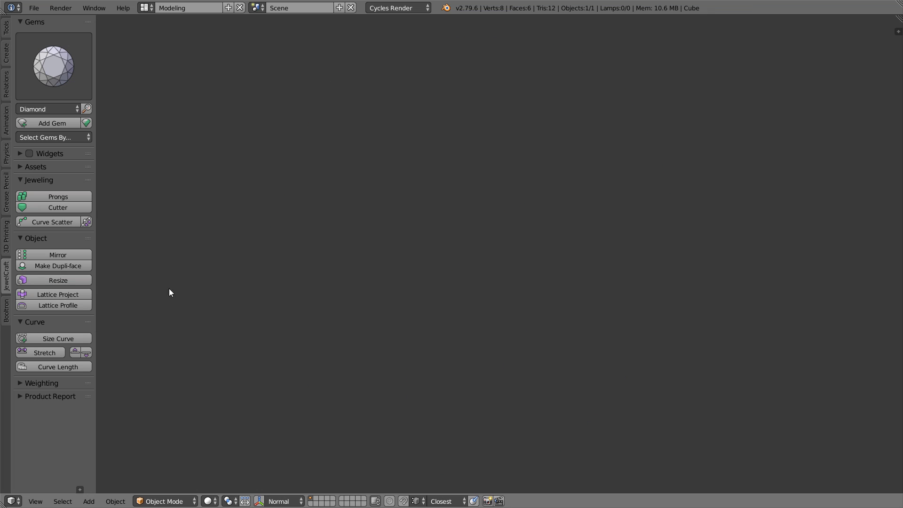
# - Open the 3D printing utilities panel for the solitaire ring
pyautogui.click(8, 240)
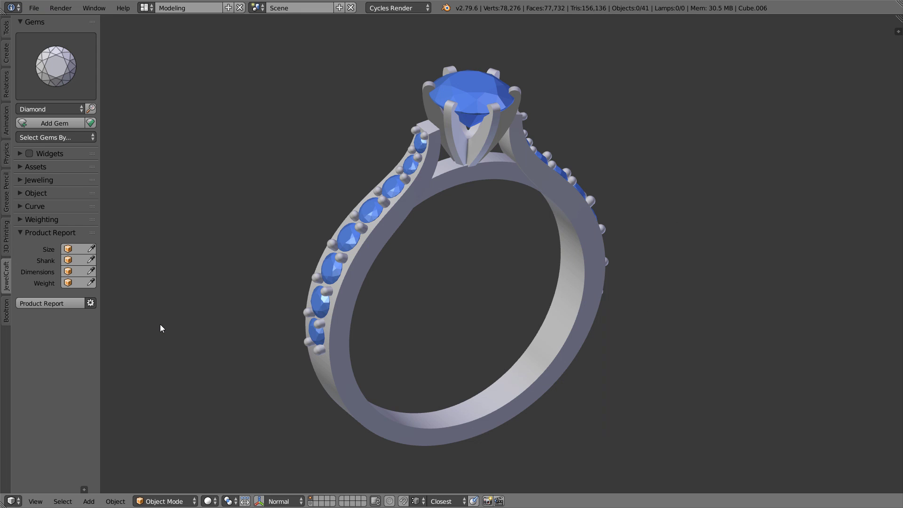
# - Run Product Report on the solitaire ring to get the deprecated gem ID warning
pyautogui.click(72, 304)
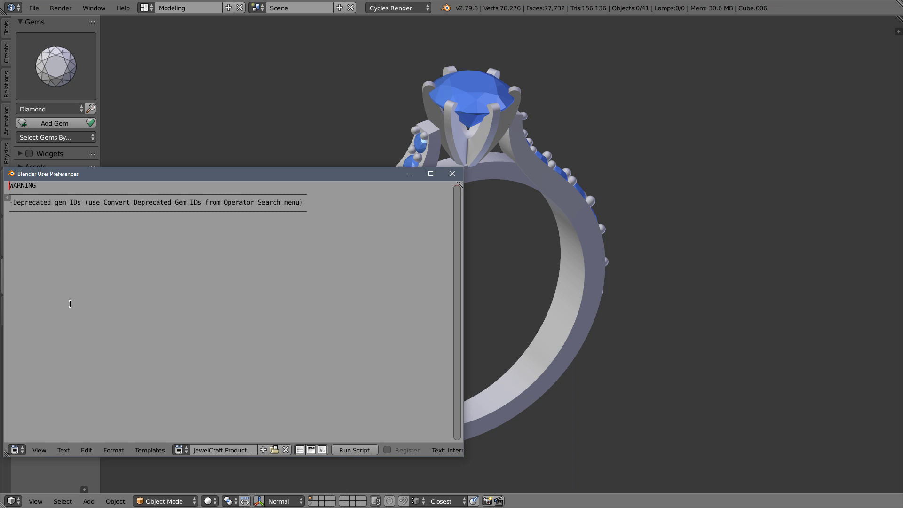
# - Convert the deprecated gem IDs and rerun Product Report to list the round Topaz gems
pyautogui.click(452, 174)
pyautogui.press('space')
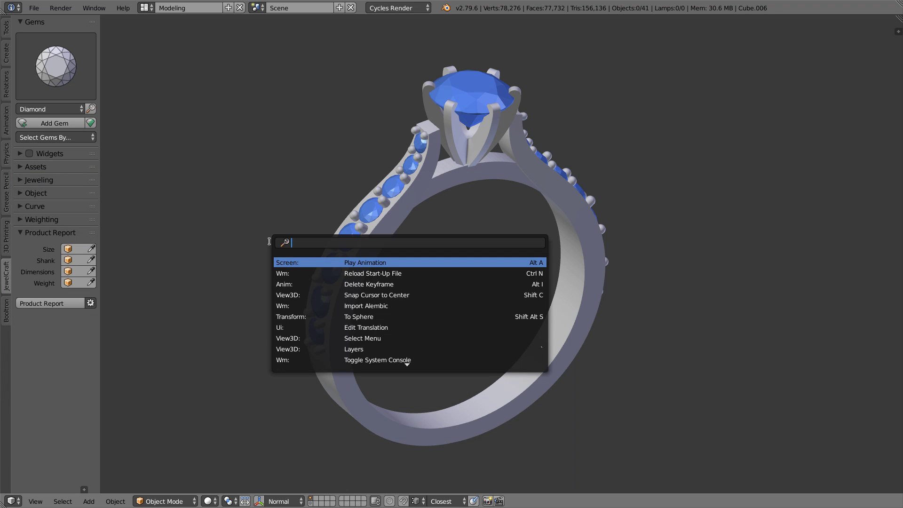
pyautogui.write('depre')
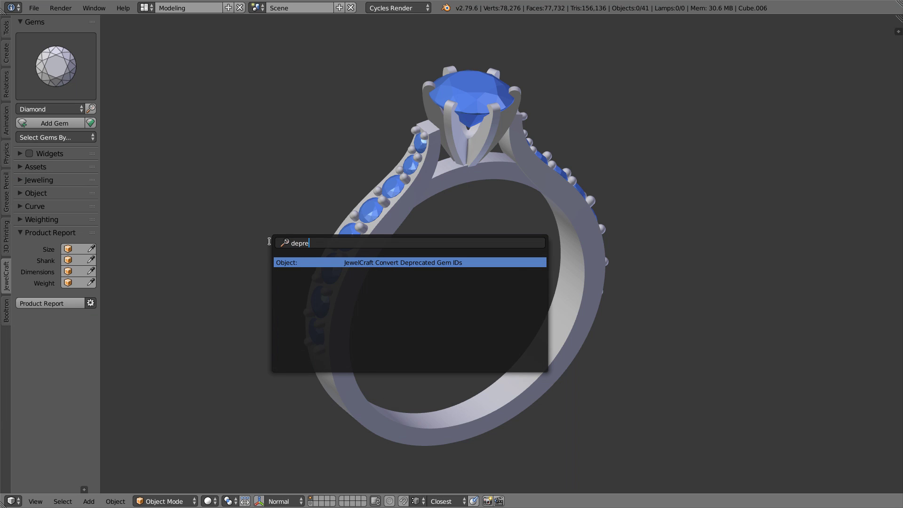
pyautogui.click(329, 262)
pyautogui.click(330, 263)
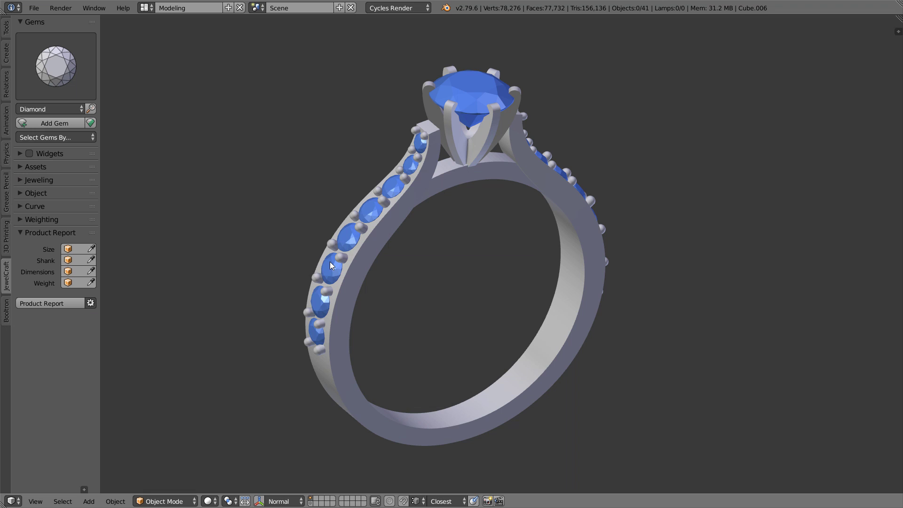
pyautogui.click(74, 302)
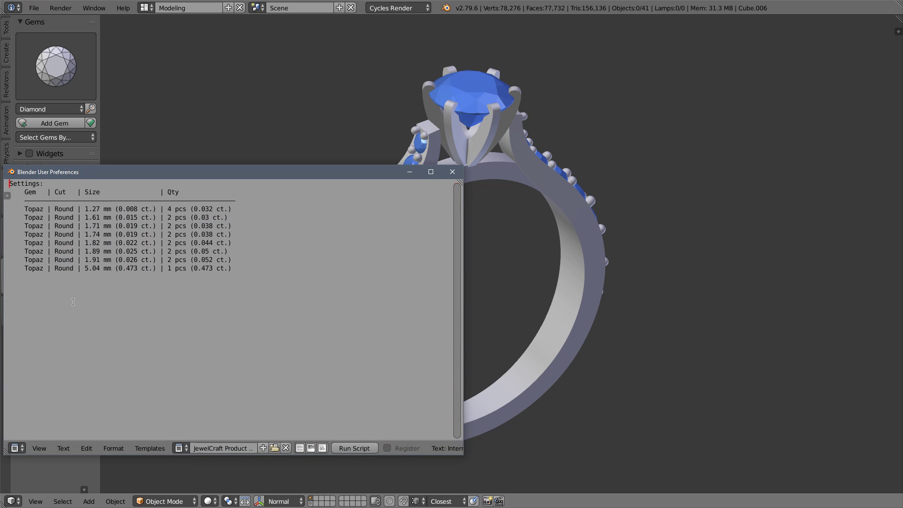